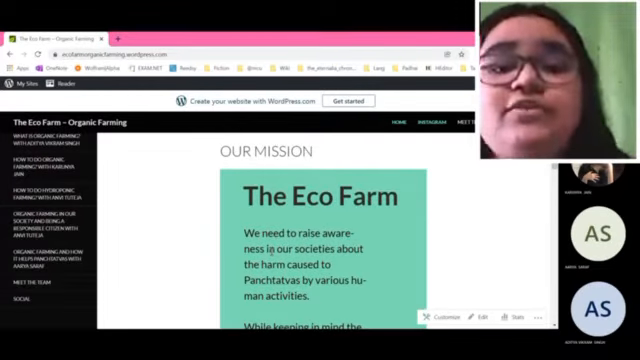
scroll(270, 248, down, 2)
scroll(270, 248, down, 2)
scroll(270, 248, down, 1)
scroll(270, 248, down, 2)
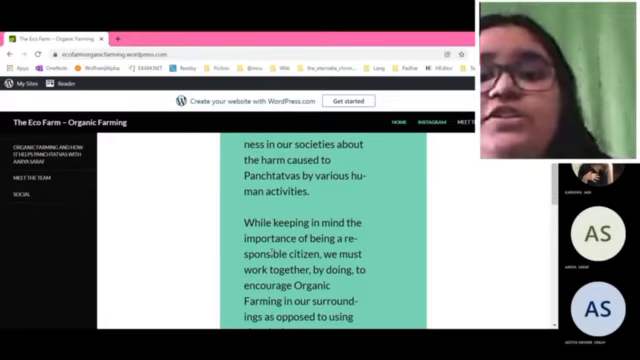
scroll(270, 252, down, 2)
scroll(270, 252, down, 1)
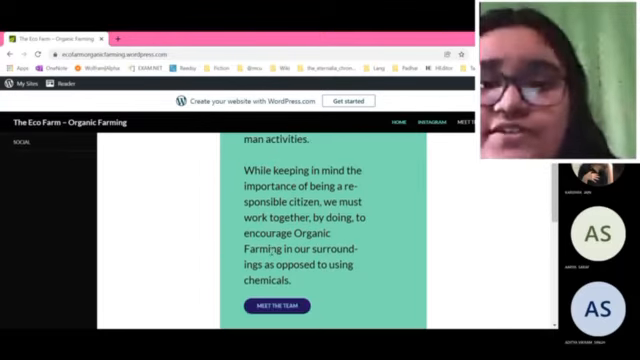
scroll(392, 230, down, 1)
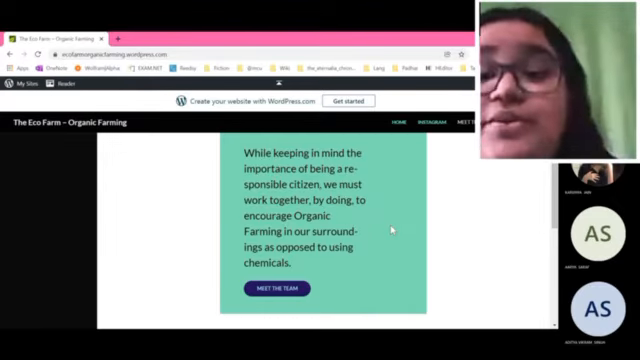
scroll(392, 230, down, 1)
scroll(392, 230, down, 1)
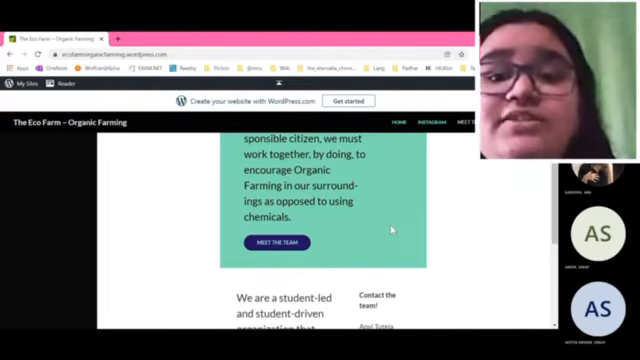
scroll(392, 230, down, 1)
scroll(392, 230, down, 1)
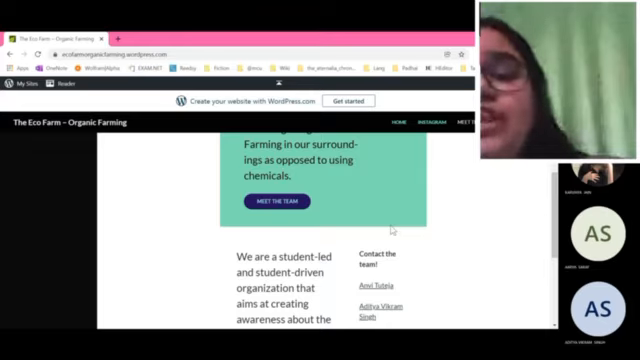
scroll(392, 230, down, 1)
scroll(392, 230, down, 1)
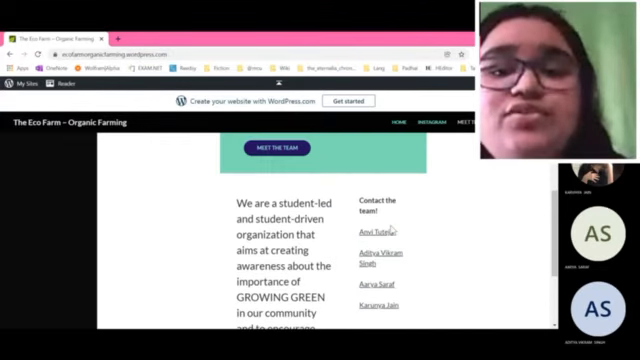
scroll(392, 230, down, 1)
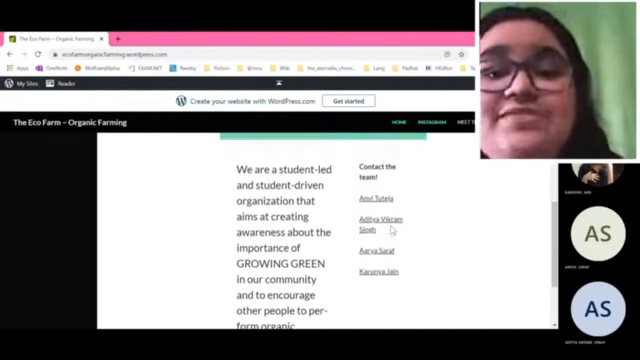
scroll(293, 248, down, 1)
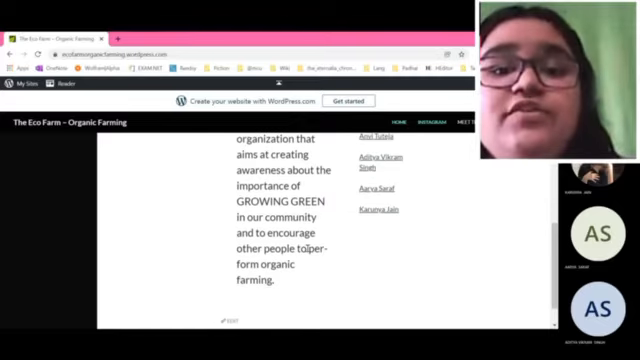
scroll(293, 248, down, 1)
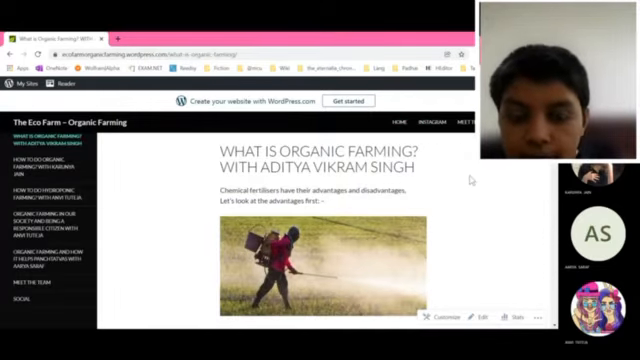
scroll(471, 180, down, 1)
scroll(471, 180, down, 1)
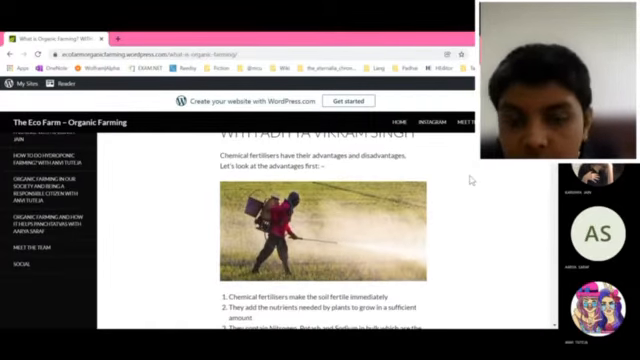
scroll(471, 180, down, 1)
scroll(471, 180, down, 1)
scroll(471, 180, down, 1)
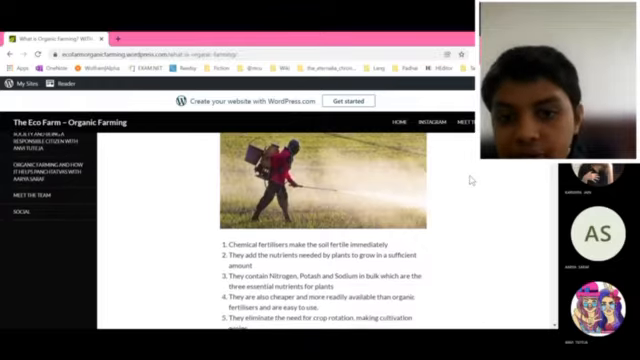
scroll(471, 180, down, 1)
scroll(471, 180, down, 1)
scroll(471, 180, down, 1)
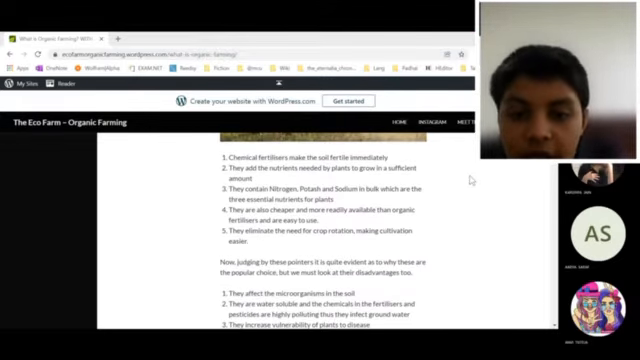
scroll(447, 199, down, 1)
scroll(447, 199, down, 1)
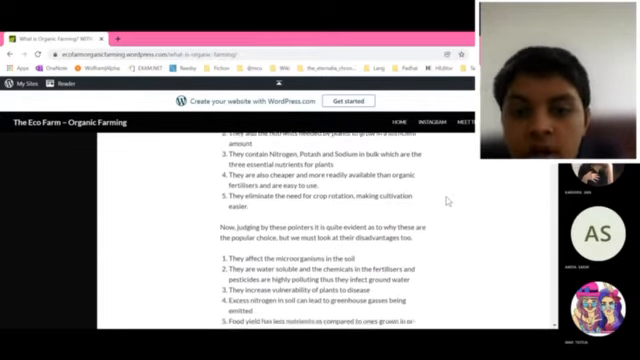
scroll(447, 199, down, 1)
scroll(447, 199, down, 1)
scroll(447, 200, down, 1)
scroll(447, 200, down, 1)
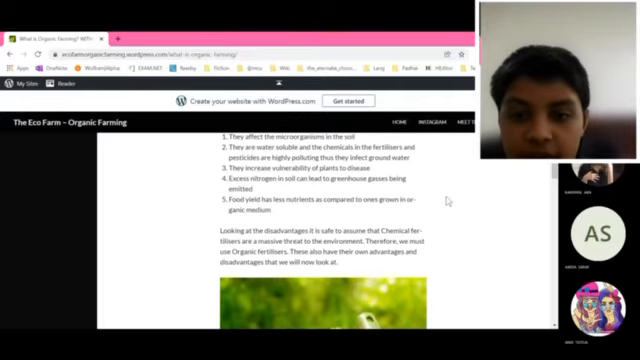
scroll(447, 200, down, 1)
scroll(447, 200, down, 1)
scroll(447, 200, down, 1)
scroll(447, 200, down, 1)
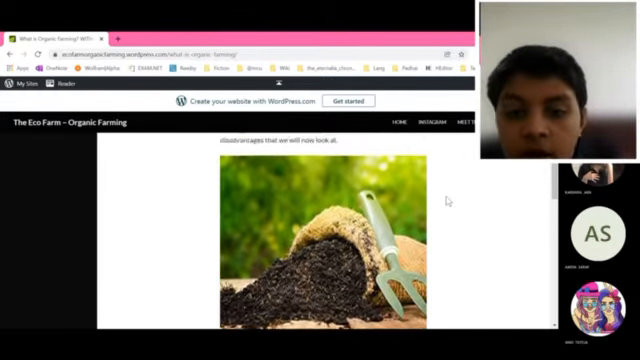
scroll(447, 200, down, 1)
scroll(447, 200, down, 1)
scroll(447, 200, down, 1)
scroll(447, 200, down, 1)
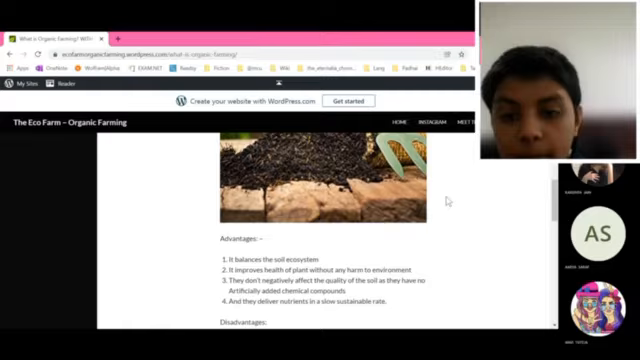
scroll(447, 200, down, 1)
scroll(447, 200, down, 1)
scroll(447, 200, down, 1)
scroll(447, 200, down, 1)
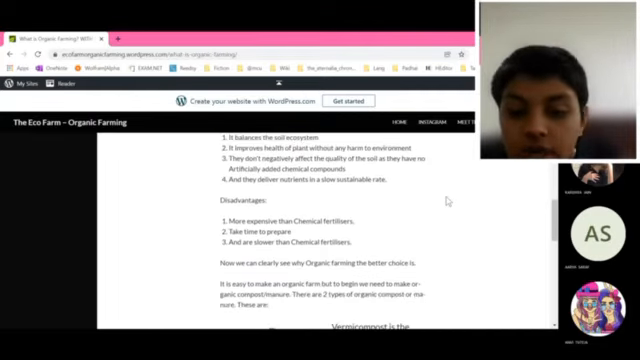
scroll(447, 200, down, 1)
scroll(447, 200, down, 1)
scroll(447, 200, down, 1)
scroll(447, 200, down, 1)
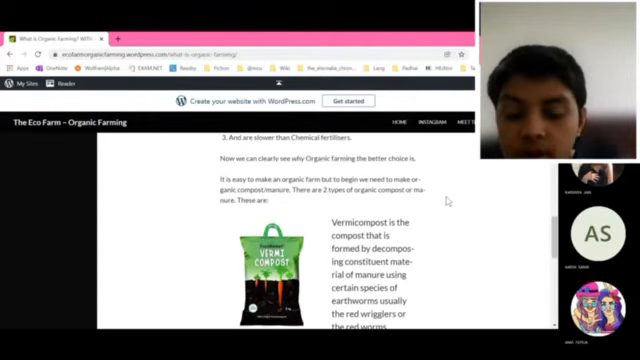
scroll(447, 200, down, 1)
scroll(447, 200, down, 1)
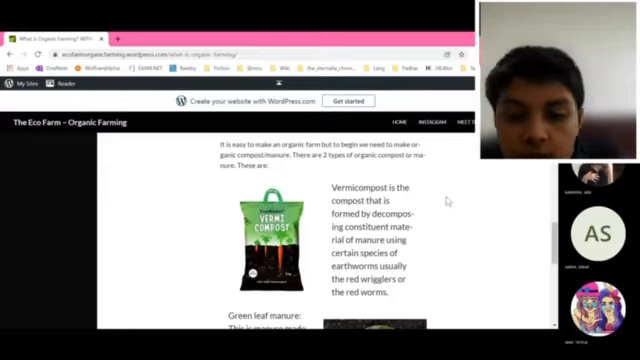
scroll(447, 200, down, 1)
scroll(447, 200, down, 2)
scroll(447, 200, down, 1)
scroll(447, 200, down, 1)
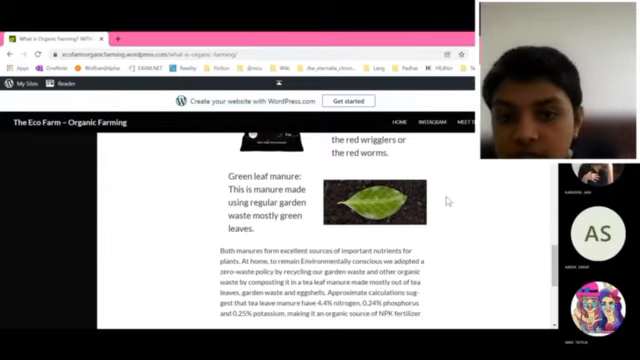
scroll(447, 200, down, 1)
scroll(447, 200, down, 1)
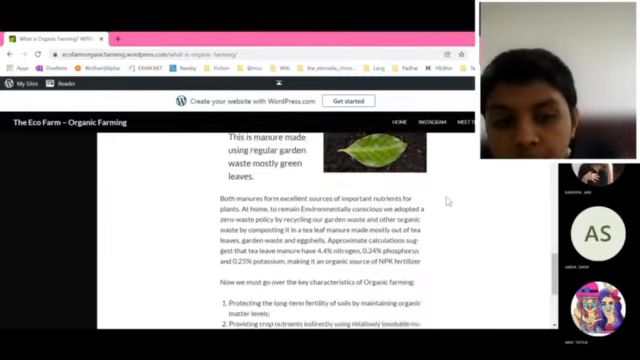
scroll(447, 200, down, 1)
scroll(447, 200, down, 1)
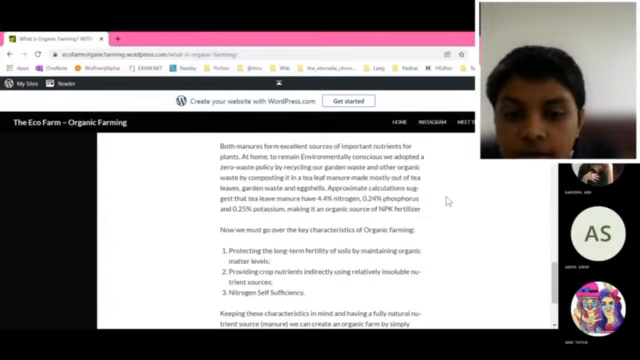
scroll(447, 200, down, 1)
scroll(447, 200, down, 1)
scroll(447, 200, down, 1)
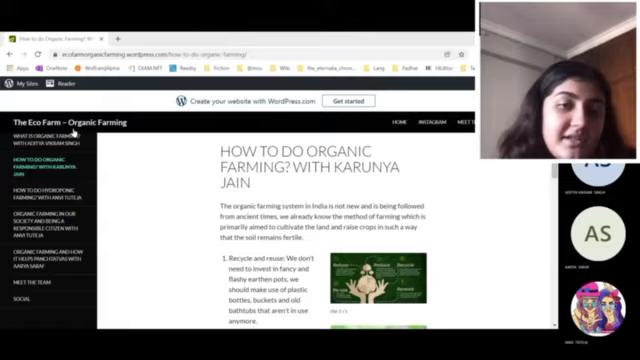
scroll(450, 203, down, 2)
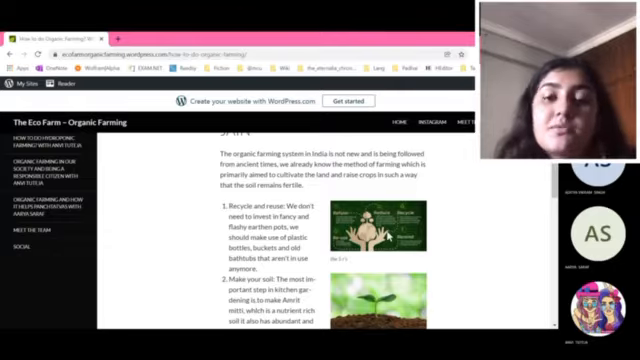
scroll(255, 308, down, 1)
scroll(459, 223, down, 1)
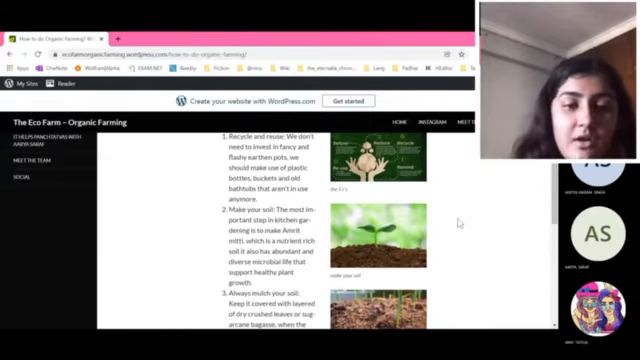
scroll(459, 223, down, 1)
scroll(459, 223, down, 1)
scroll(459, 223, down, 1)
scroll(459, 223, down, 1)
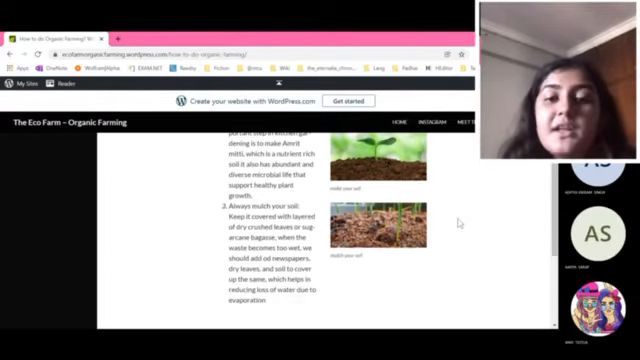
scroll(459, 223, down, 1)
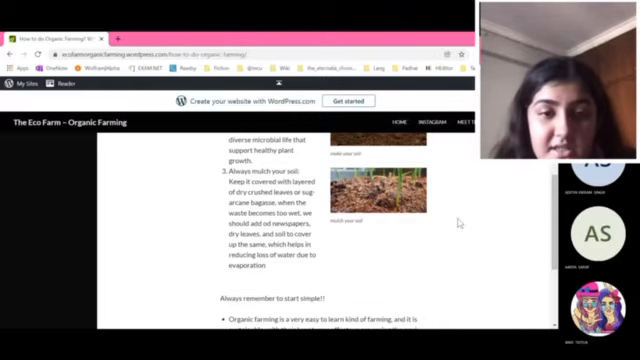
scroll(459, 223, down, 1)
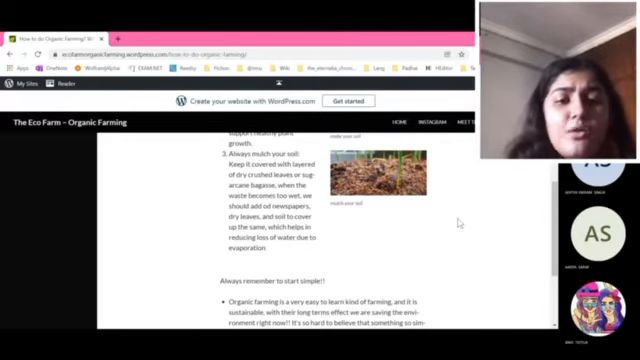
scroll(459, 223, down, 1)
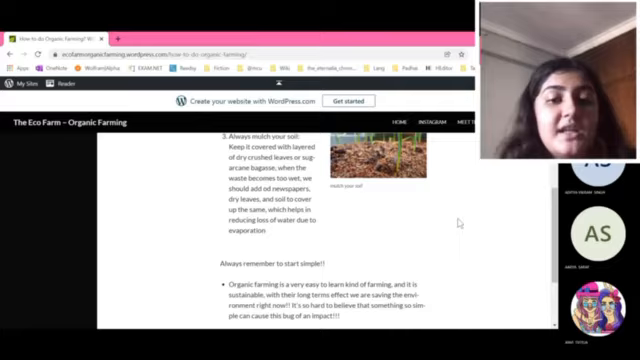
scroll(459, 223, down, 1)
scroll(459, 223, down, 1)
scroll(459, 223, down, 1)
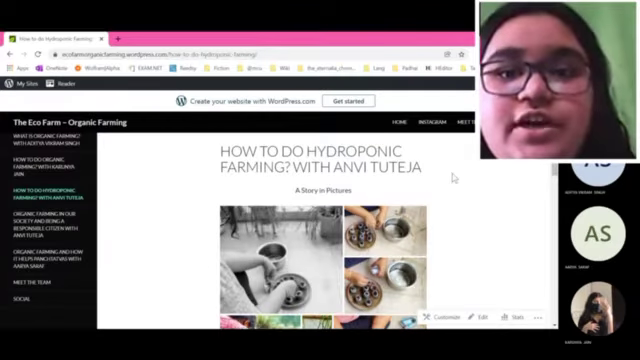
scroll(453, 178, down, 1)
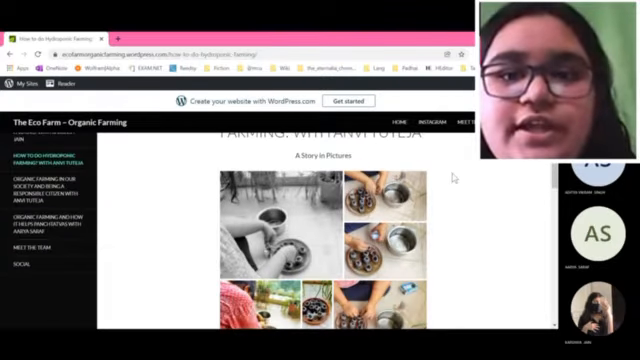
scroll(453, 178, down, 2)
scroll(453, 178, down, 4)
scroll(453, 178, down, 3)
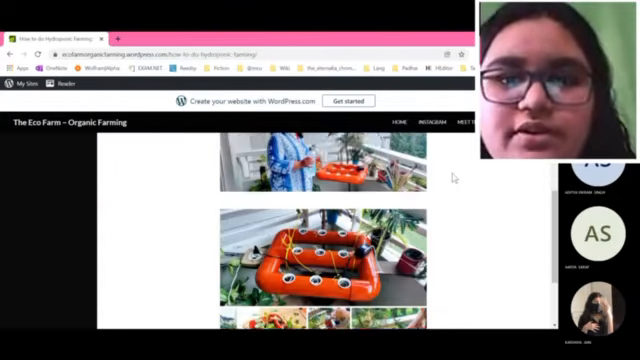
scroll(453, 178, down, 2)
scroll(453, 178, down, 2)
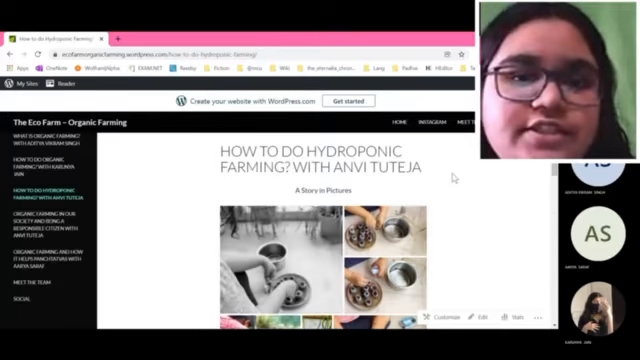
- Open the 'Organic Farming in our Society and Being a Responsible Citizen' article from the sidebar
click(82, 230)
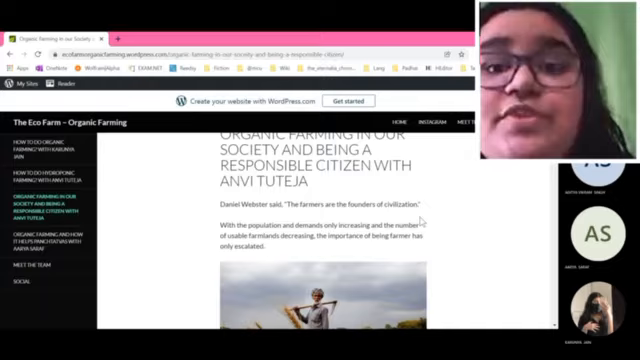
scroll(421, 221, down, 1)
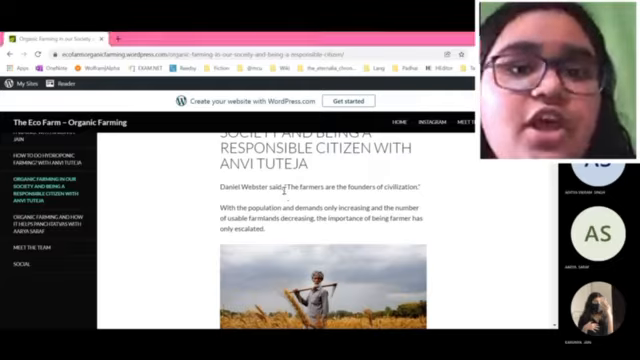
scroll(285, 196, down, 5)
scroll(285, 196, down, 1)
scroll(285, 196, down, 1)
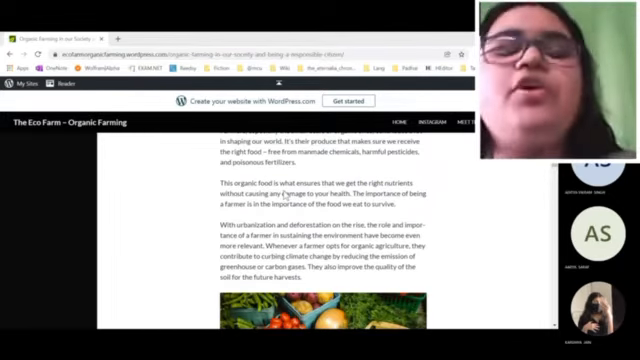
scroll(285, 196, down, 1)
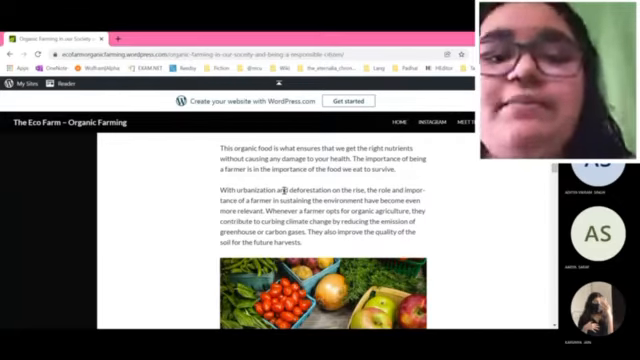
scroll(285, 196, down, 5)
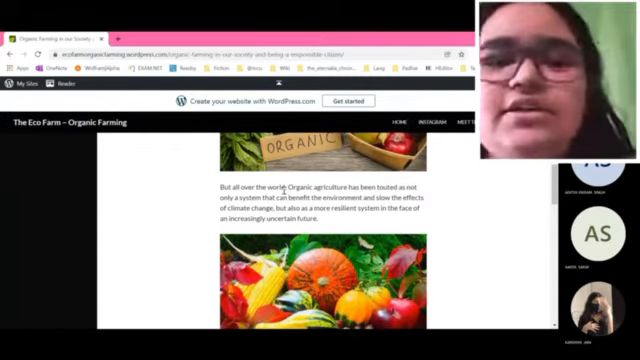
scroll(285, 196, down, 5)
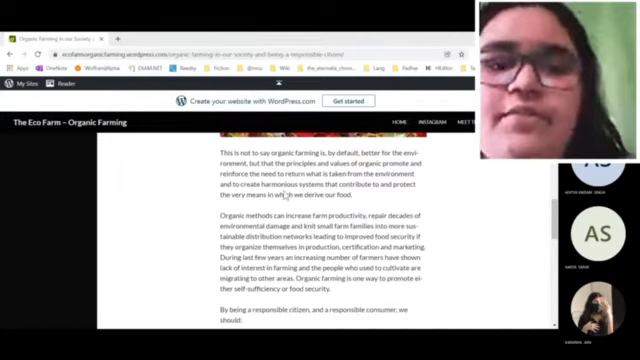
scroll(285, 190, down, 1)
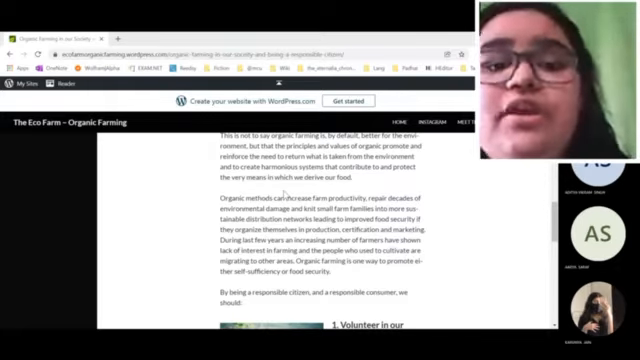
scroll(285, 190, down, 1)
scroll(285, 190, down, 1)
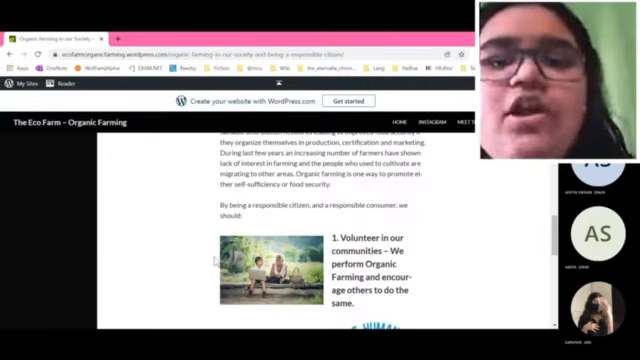
scroll(285, 220, down, 1)
scroll(285, 220, down, 1)
scroll(285, 220, down, 1)
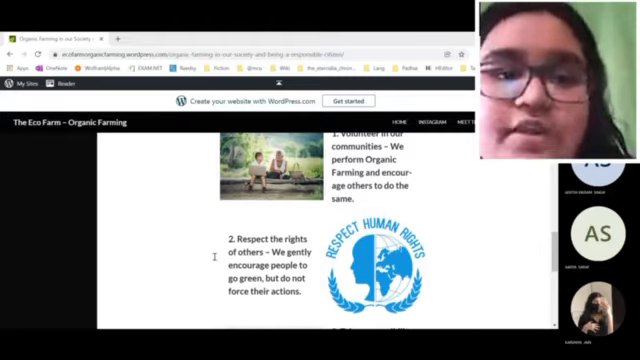
scroll(214, 261, down, 2)
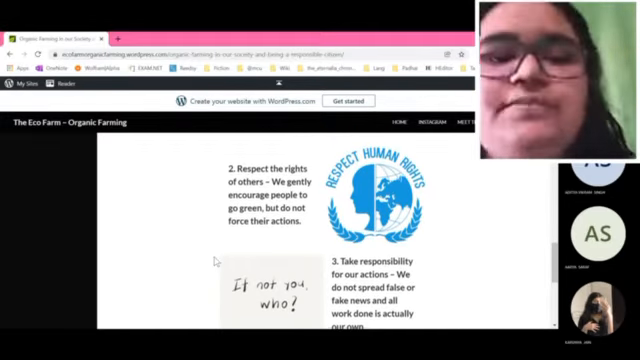
scroll(214, 257, down, 2)
scroll(214, 257, down, 2)
scroll(214, 257, down, 2)
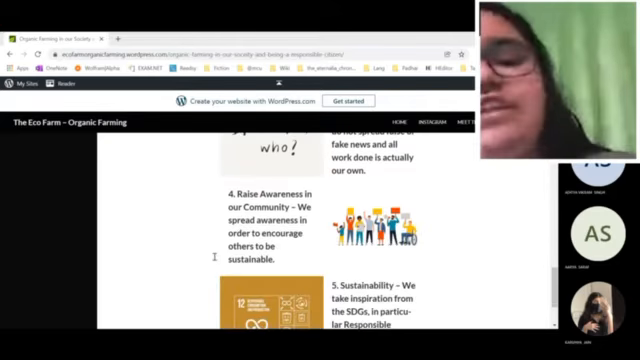
scroll(214, 257, down, 2)
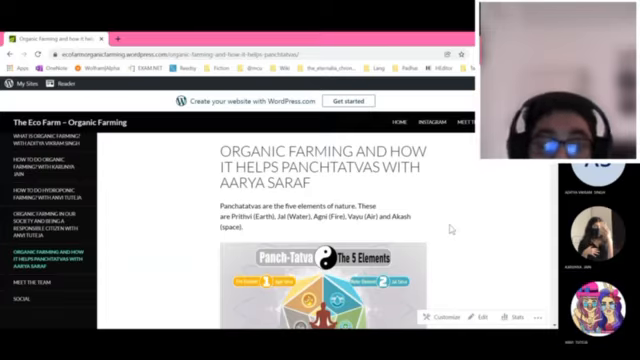
scroll(451, 229, down, 2)
scroll(451, 229, down, 1)
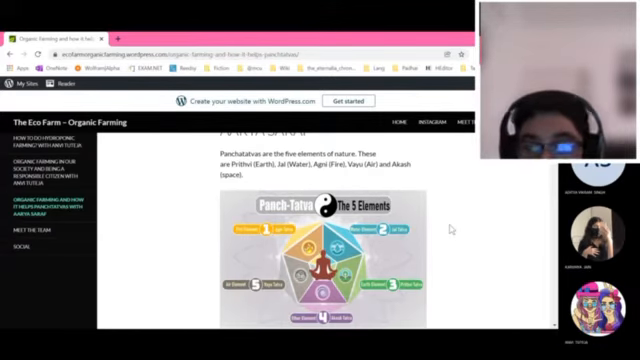
scroll(451, 229, down, 5)
scroll(451, 229, down, 1)
scroll(451, 229, up, 1)
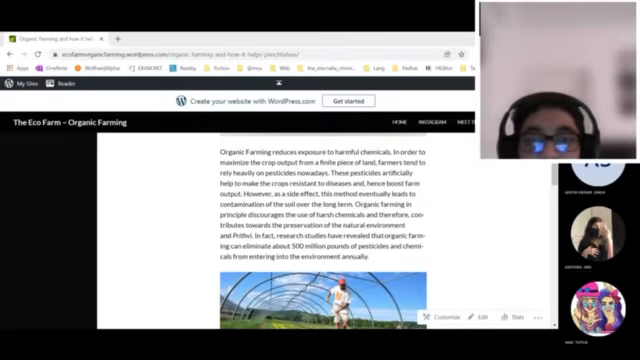
scroll(427, 312, down, 1)
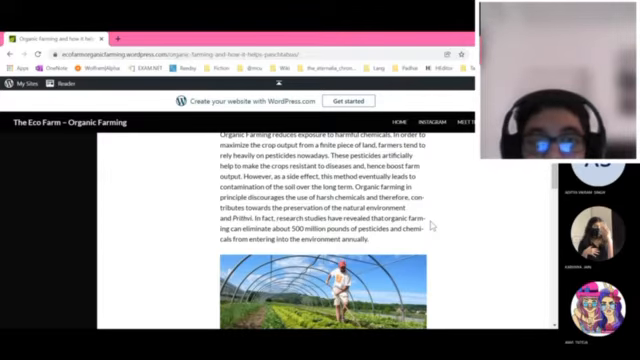
scroll(444, 204, down, 5)
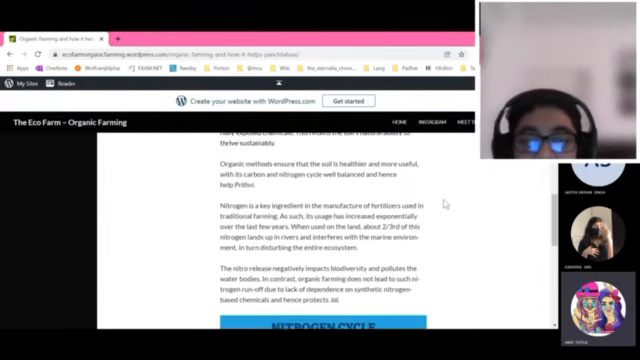
scroll(444, 204, down, 2)
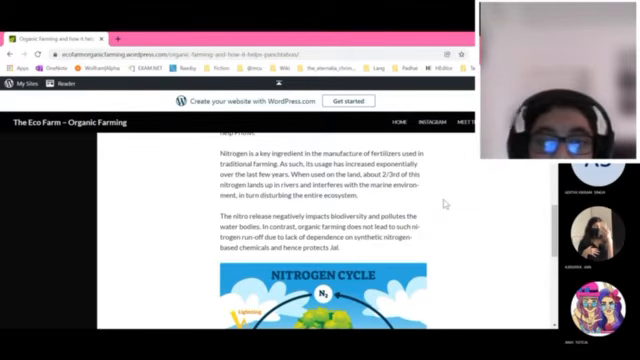
scroll(444, 204, down, 1)
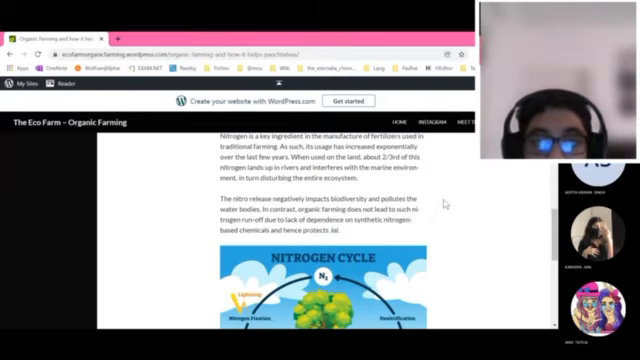
scroll(444, 204, down, 1)
scroll(444, 204, down, 1)
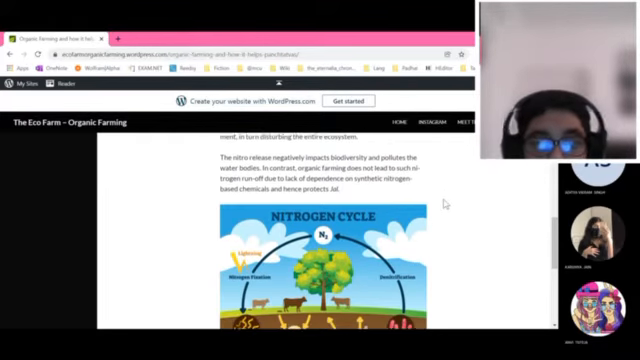
scroll(444, 204, down, 1)
scroll(444, 204, down, 1)
scroll(444, 204, down, 1)
scroll(444, 204, down, 1)
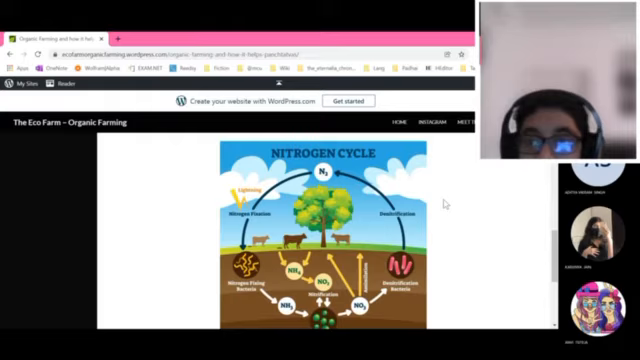
scroll(444, 204, down, 2)
scroll(444, 204, down, 4)
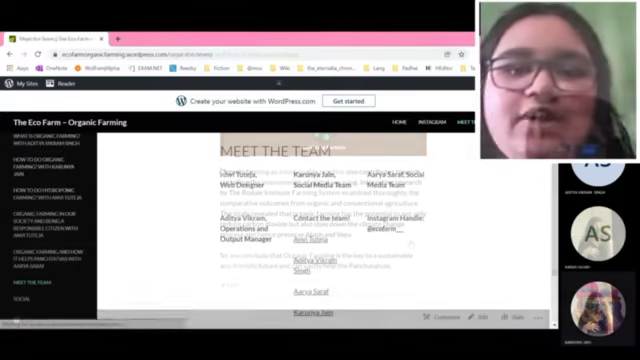
click(237, 204)
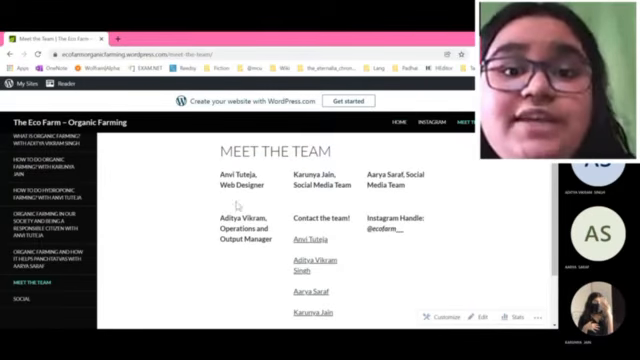
click(300, 190)
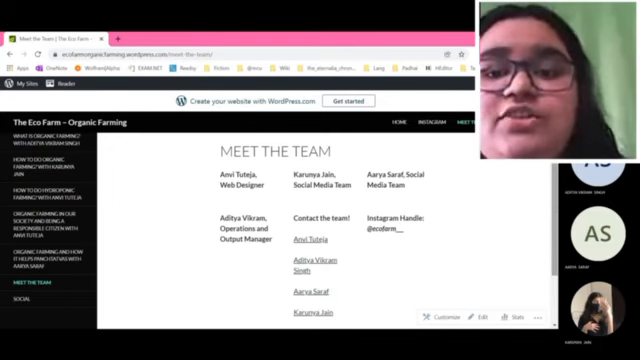
scroll(441, 180, down, 4)
scroll(552, 246, up, 4)
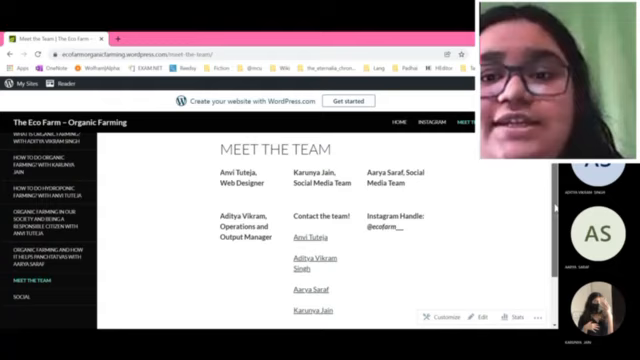